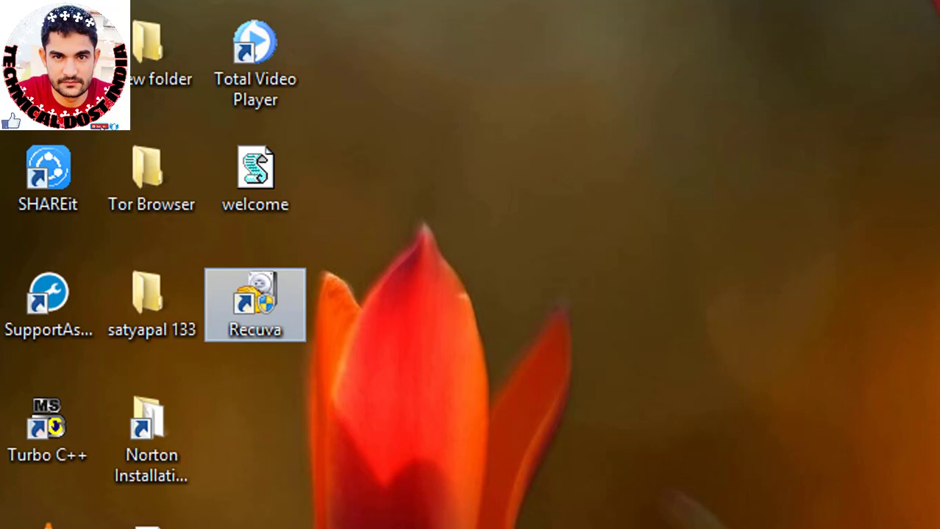
Step: Open Removable Disk (H:) in File Explorer
key(super+e)
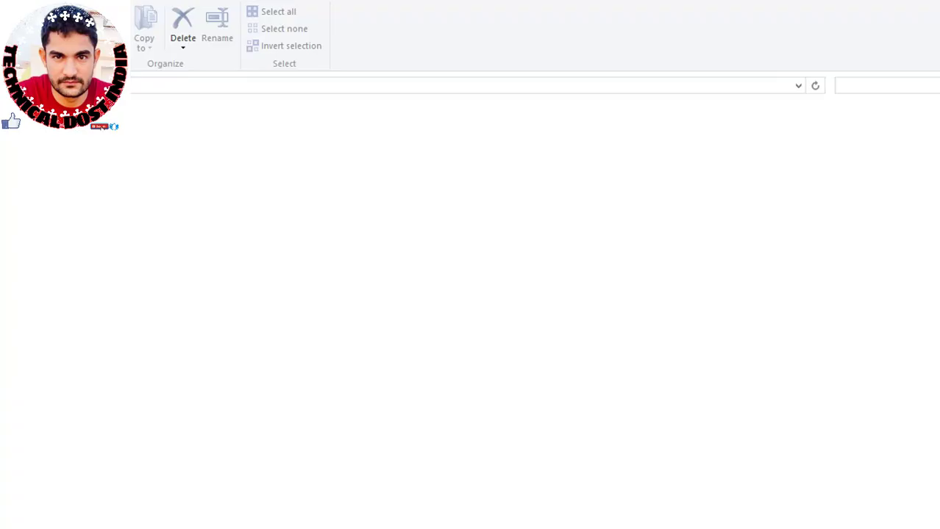
click(227, 280)
click(419, 321)
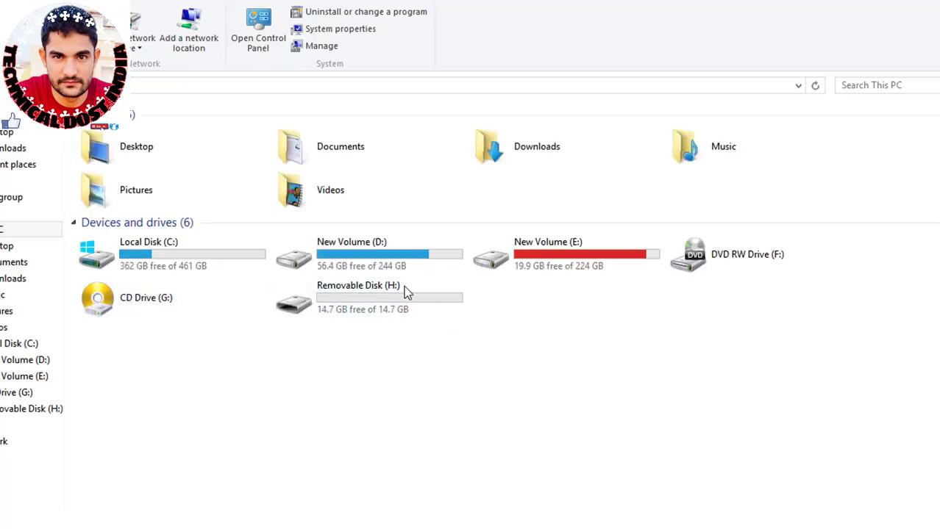
click(384, 310)
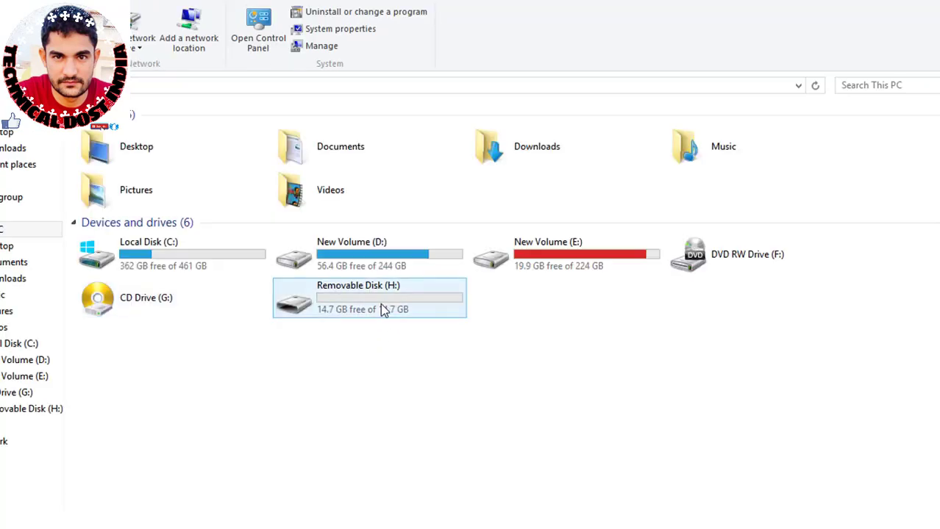
double_click(381, 305)
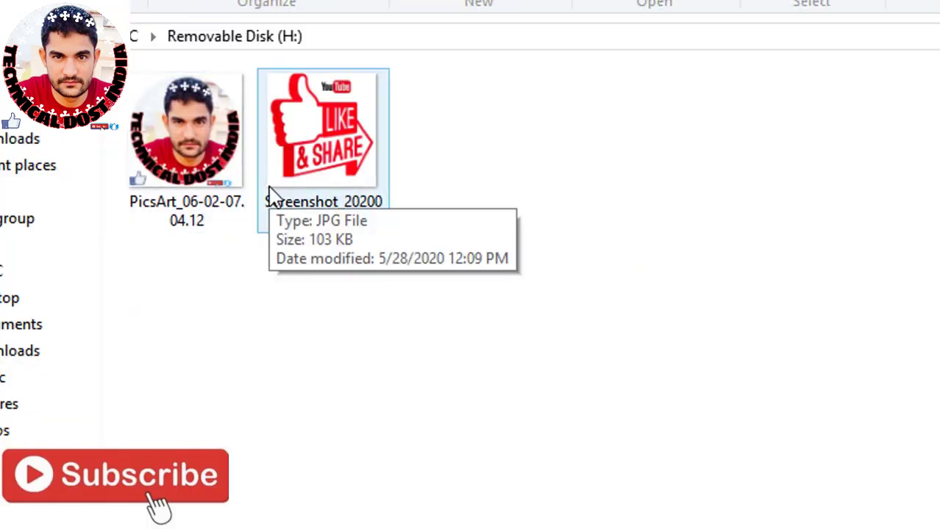
Step: Delete both pictures from Removable Disk (H:) and close the File Explorer window
key(ctrl+a)
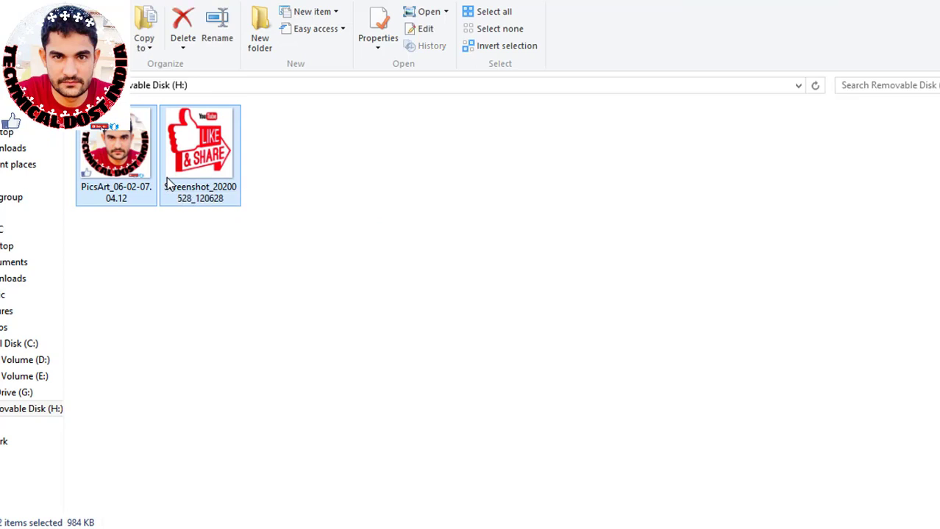
key(Delete)
key(Return)
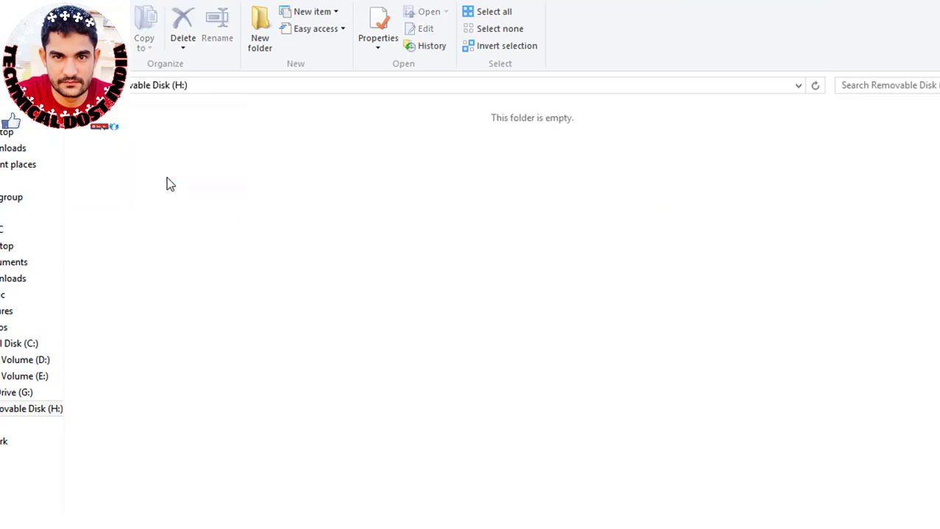
key(alt+F4)
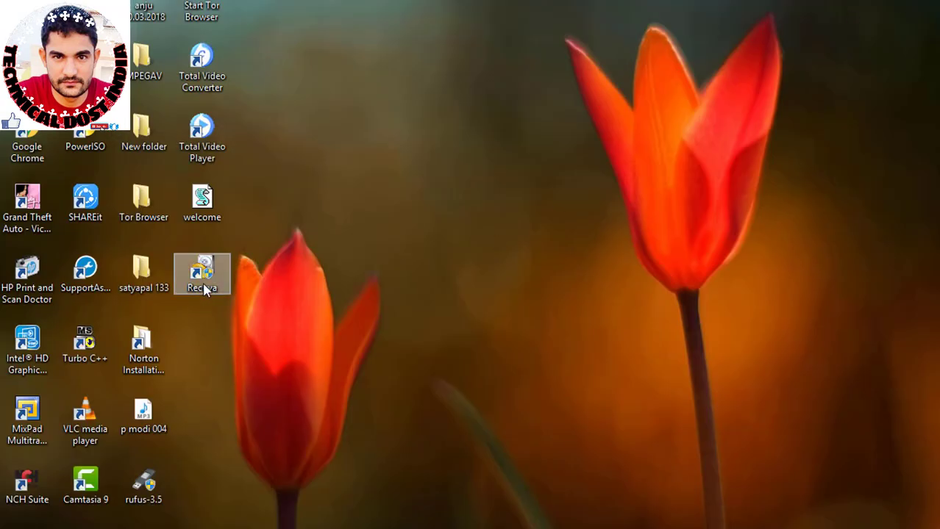
Step: Launch Recuva and continue past the welcome page with the wizard set not to show on startup
click(202, 276)
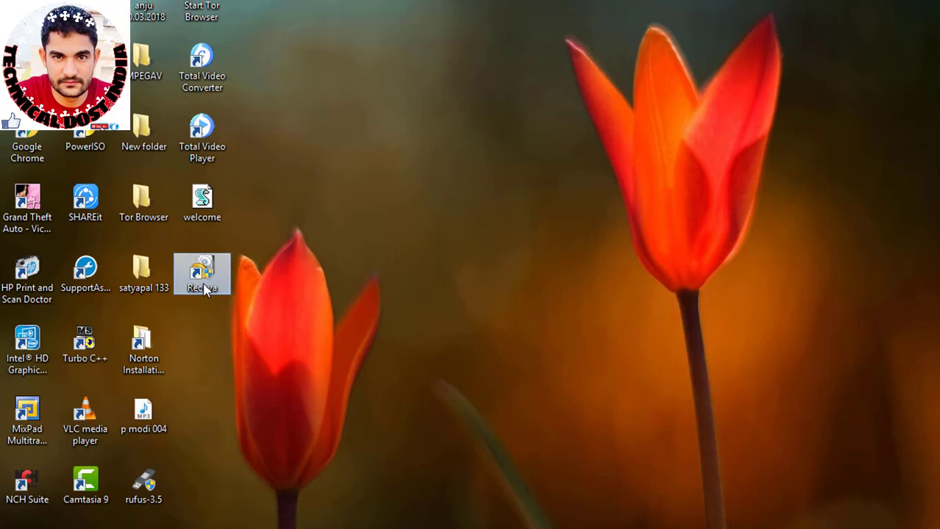
key(F5)
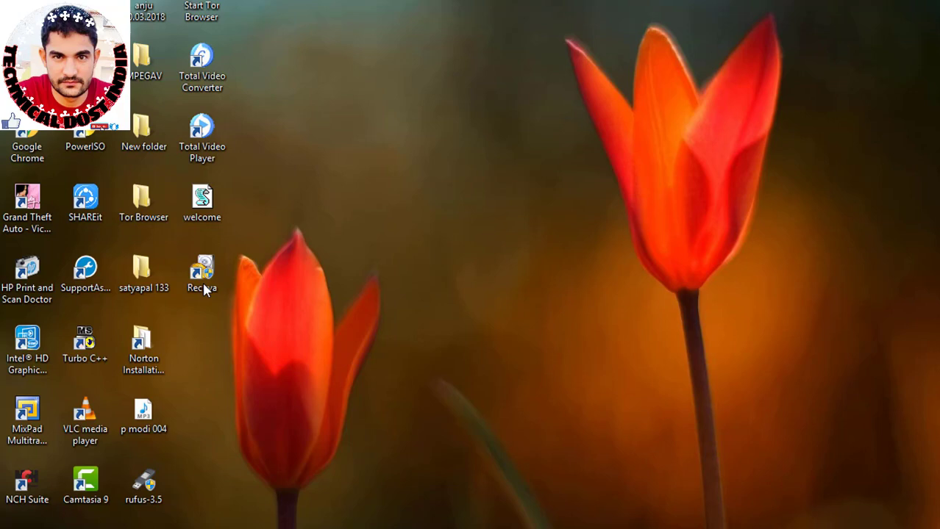
double_click(203, 276)
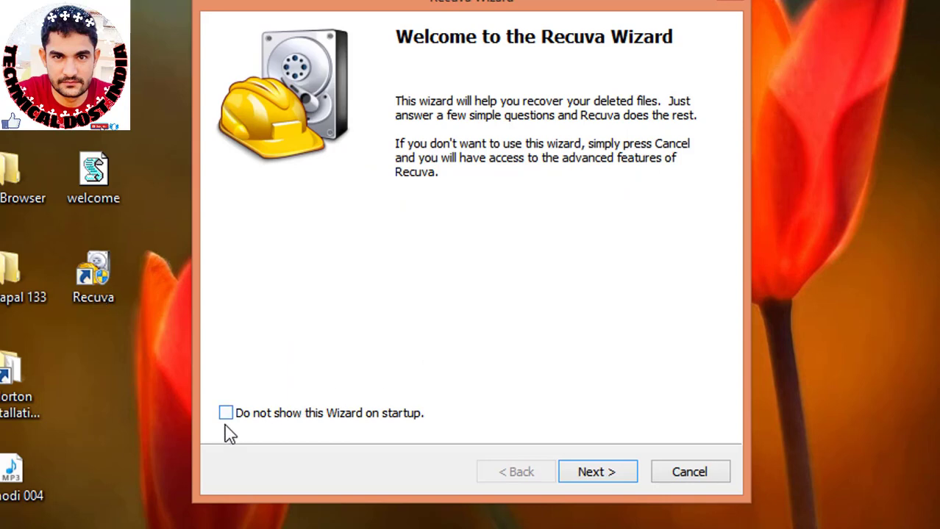
click(226, 415)
click(586, 474)
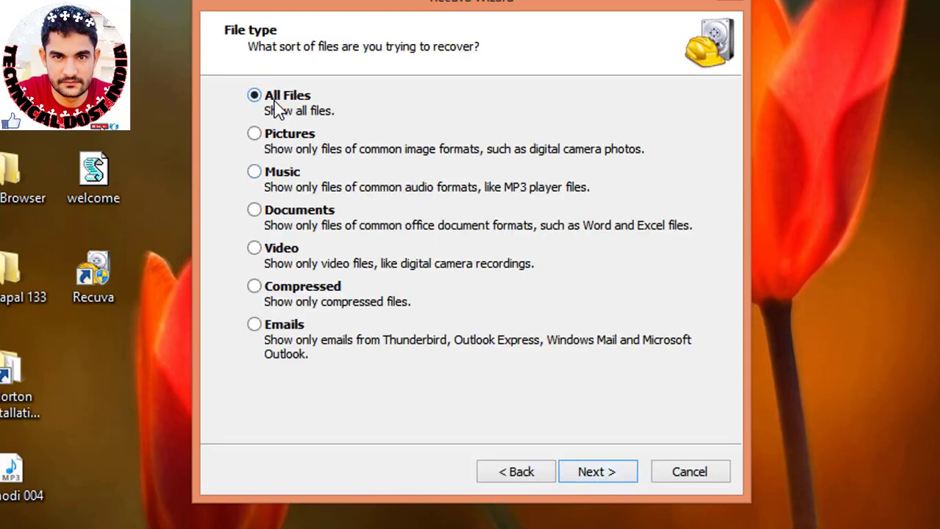
Step: Set the recovery wizard to look for Pictures in a specific location, Removable Disk (H:)
click(255, 138)
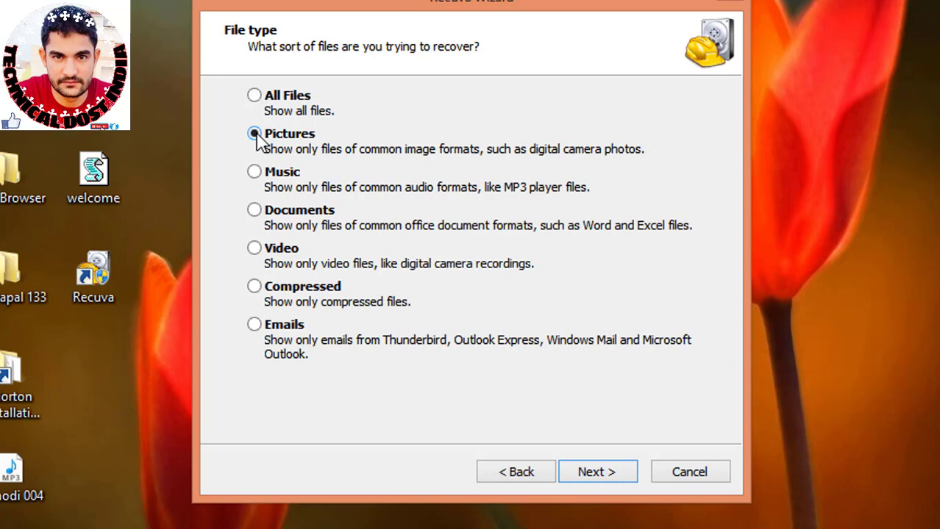
click(592, 472)
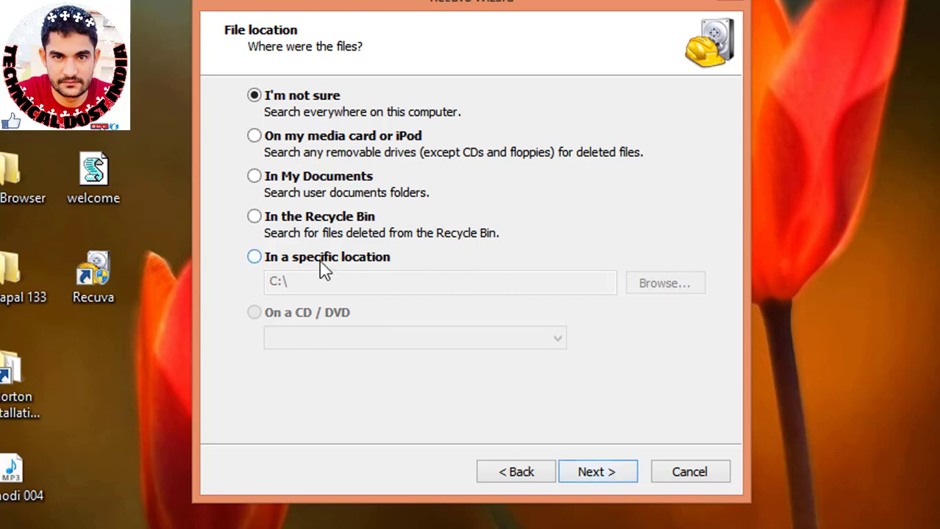
click(255, 262)
click(662, 286)
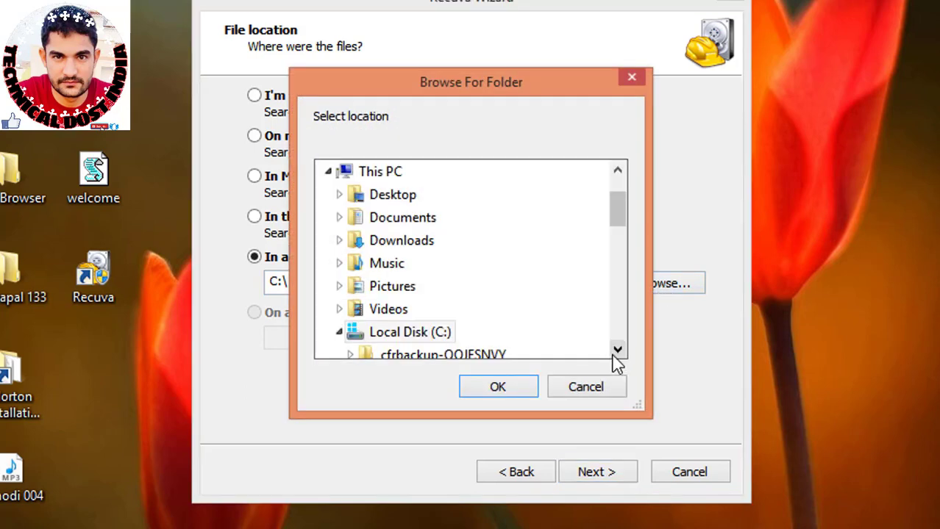
click(618, 350)
click(617, 351)
click(617, 351)
click(617, 351)
click(618, 351)
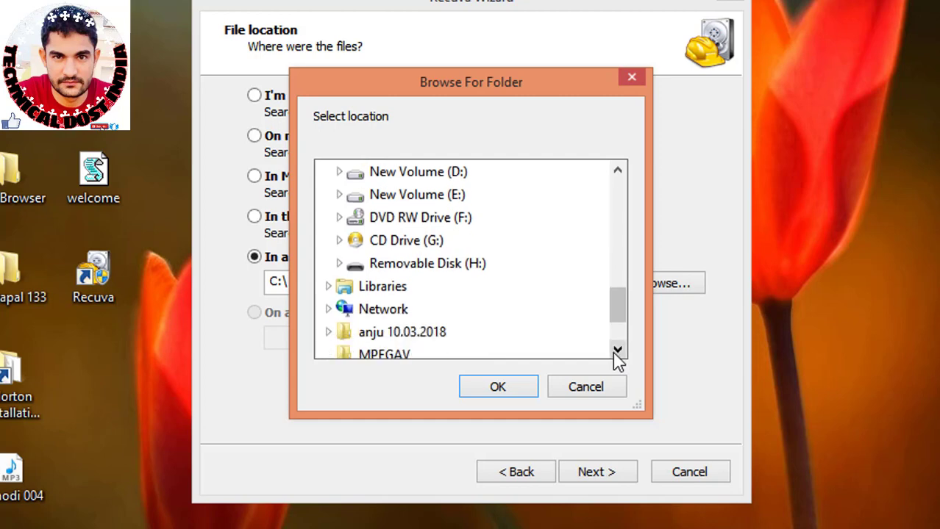
click(456, 267)
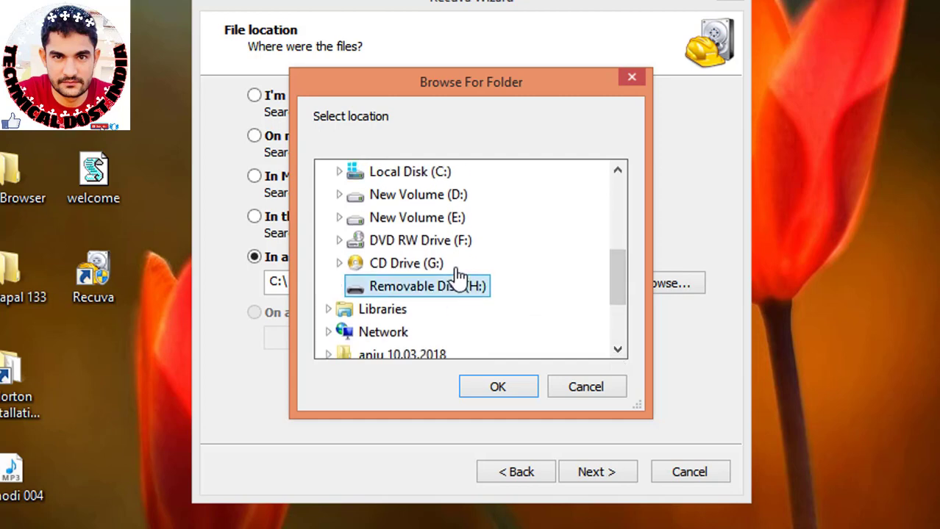
click(505, 389)
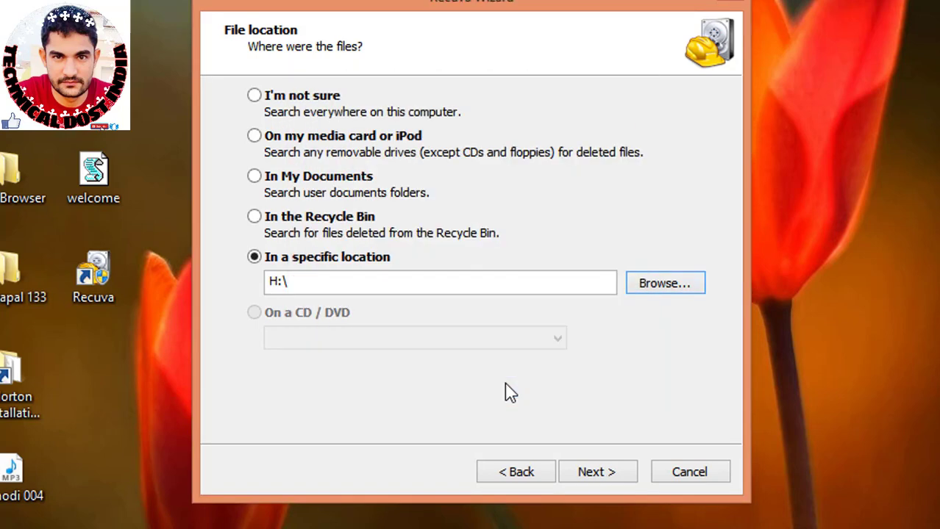
click(616, 475)
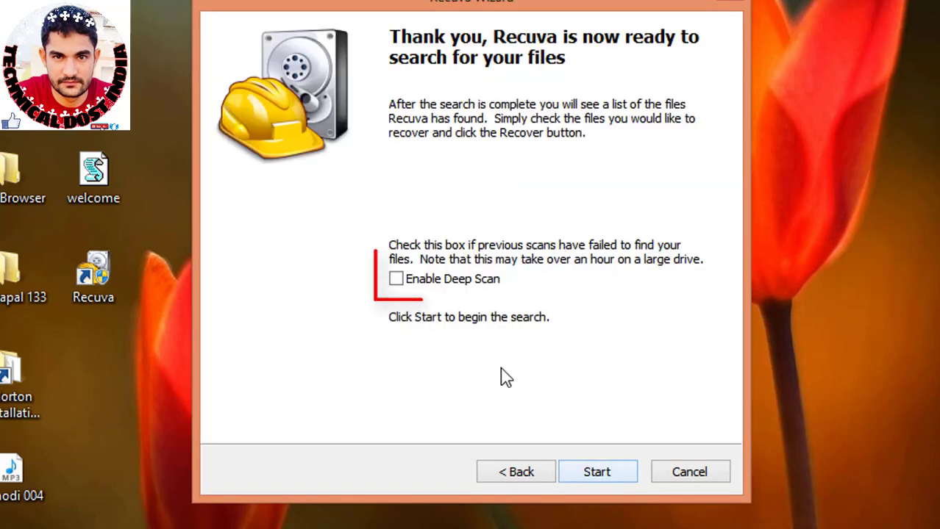
Step: Start the search with Deep Scan enabled, then stop it early to list the files found so far
click(417, 281)
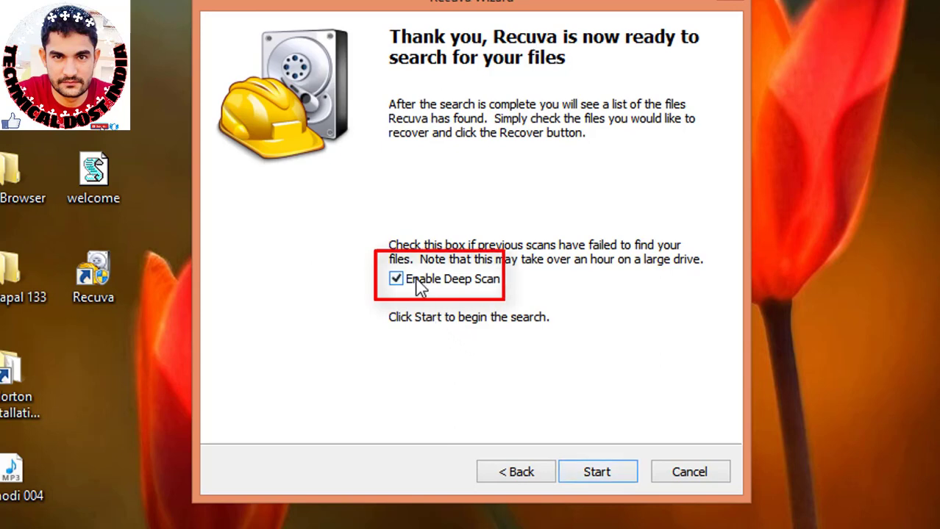
click(603, 475)
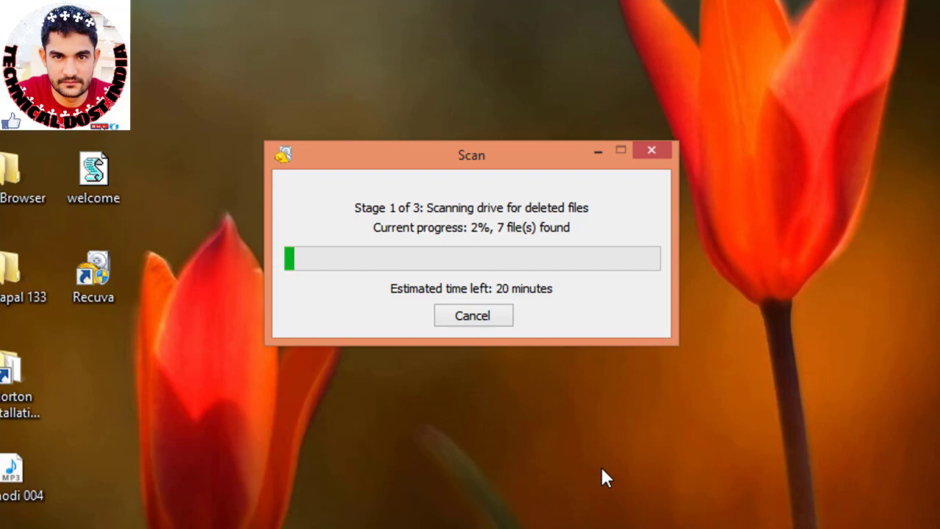
click(485, 329)
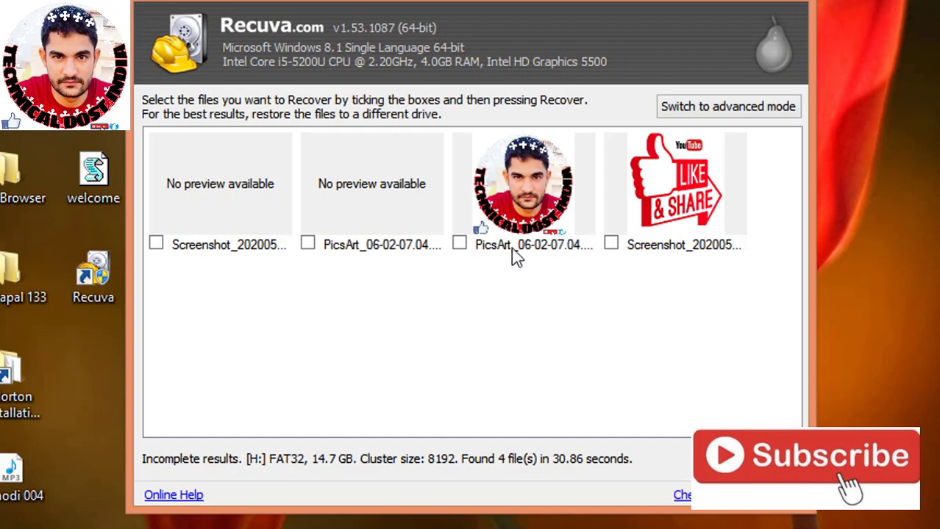
Step: Mark the PicsArt and Screenshot files that have image previews for recovery
click(525, 231)
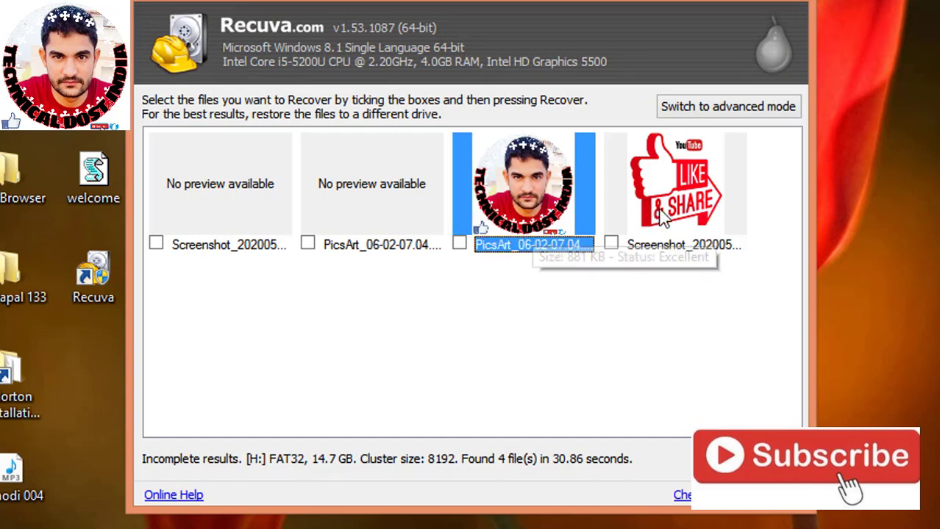
key(Right)
click(465, 250)
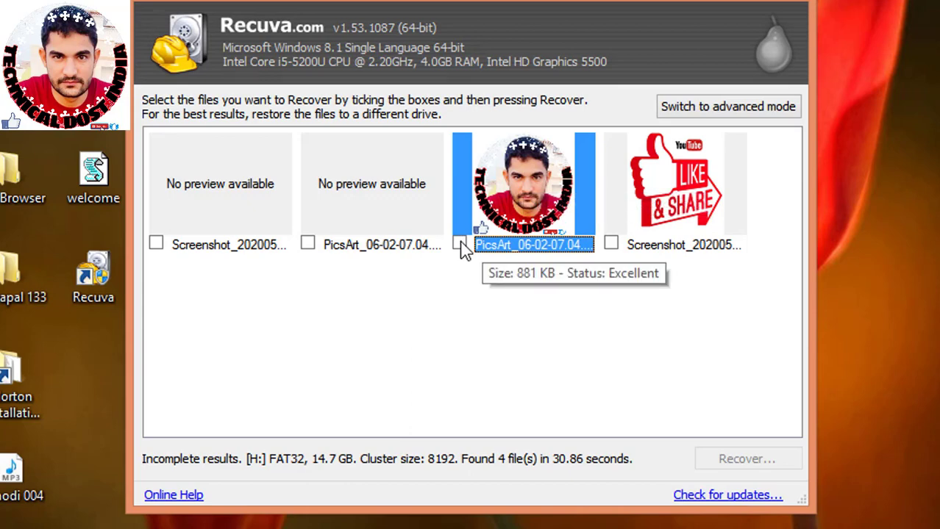
click(609, 243)
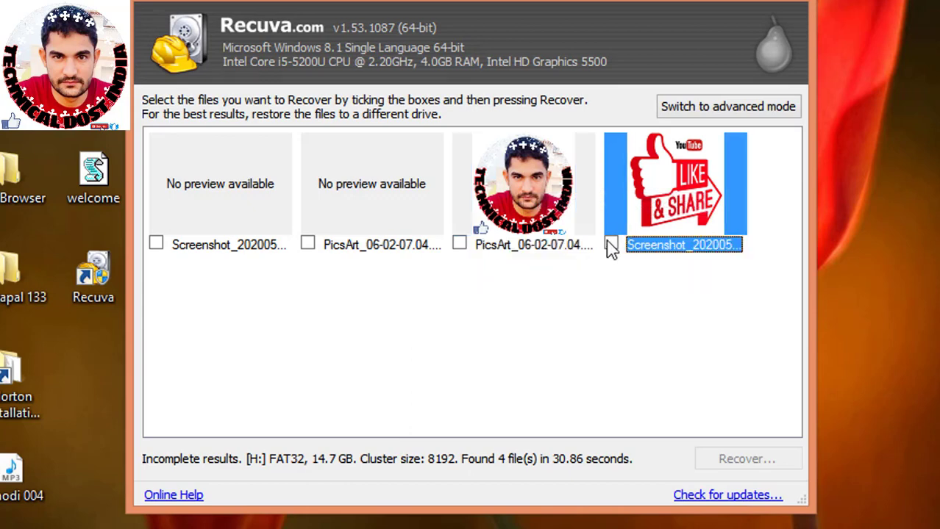
click(613, 246)
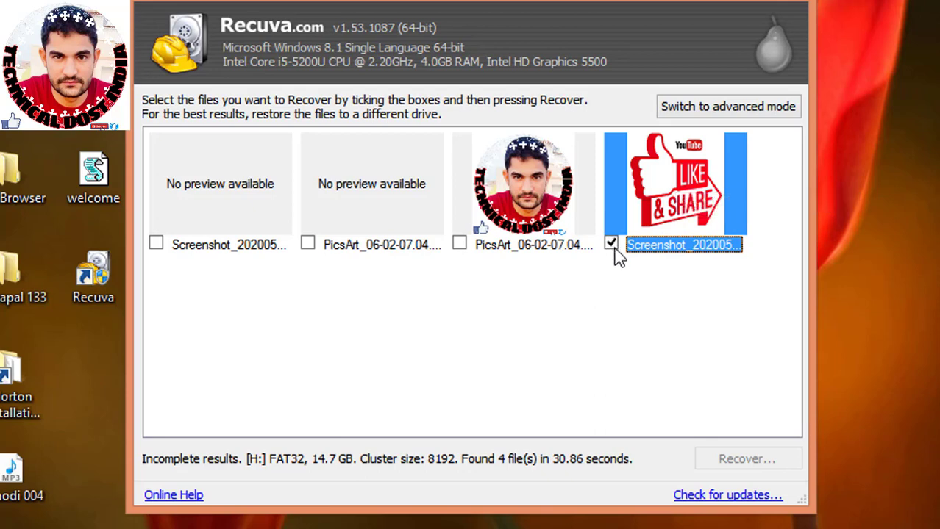
click(460, 249)
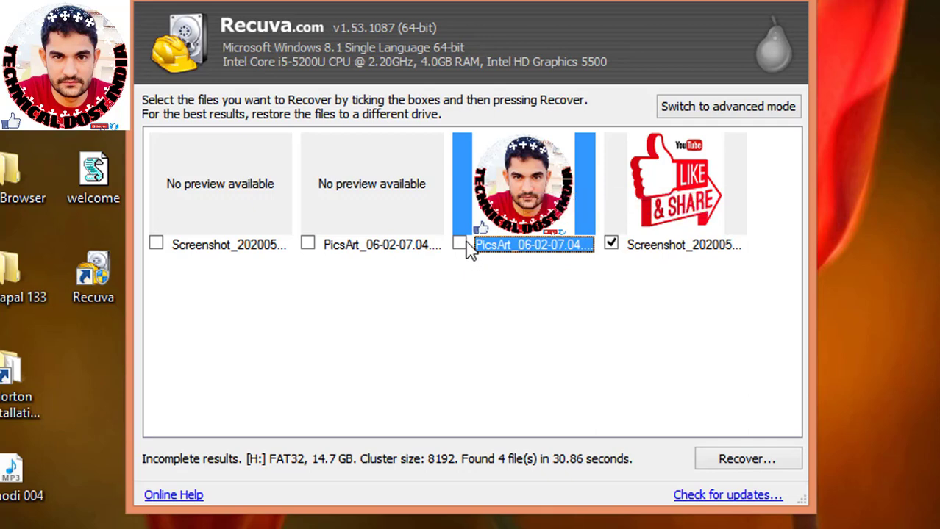
click(459, 245)
Step: Recover the marked files to Removable Disk (H:), accepting restoration to the same drive, and dismiss the completion summary
click(749, 462)
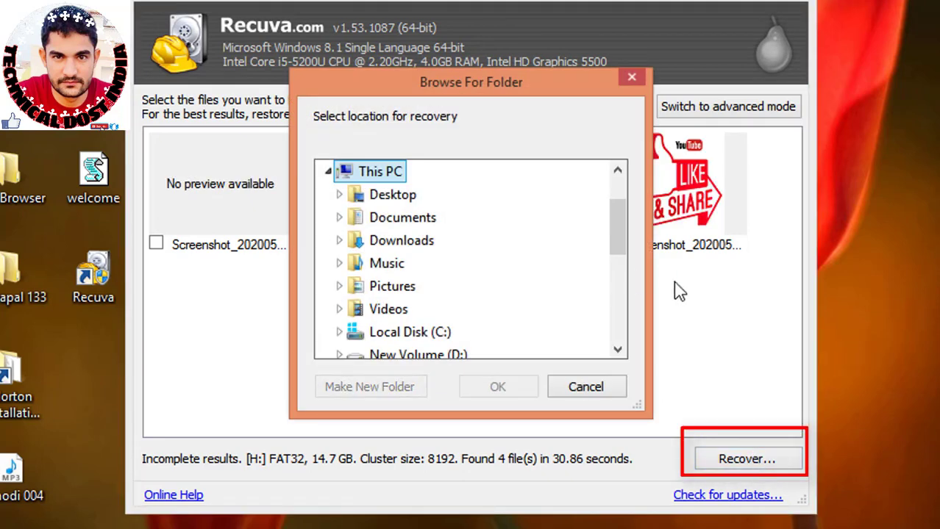
click(618, 350)
click(618, 350)
click(618, 350)
click(618, 350)
click(617, 350)
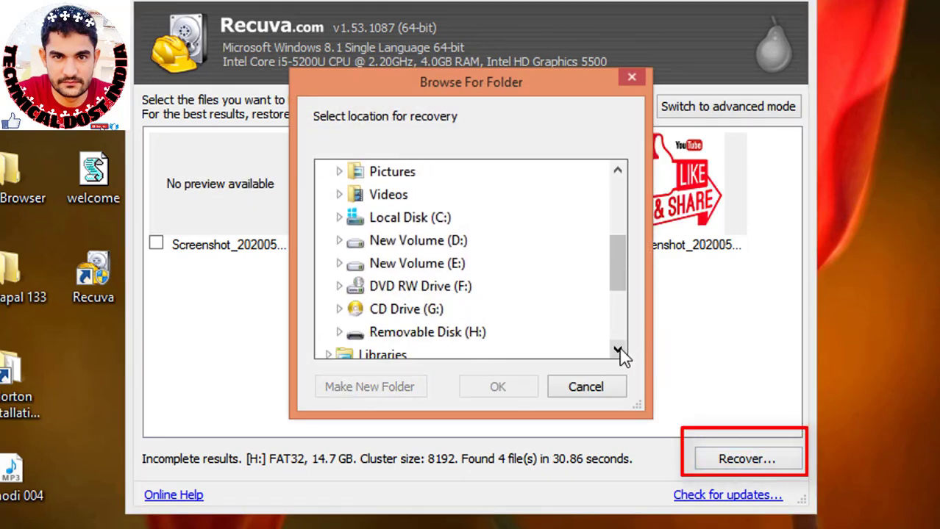
click(618, 350)
click(618, 350)
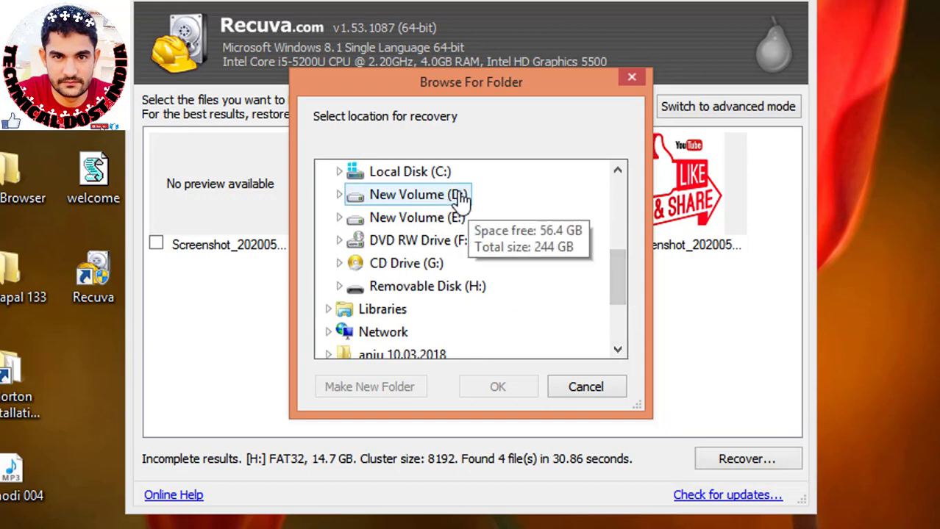
click(617, 174)
click(618, 173)
click(618, 174)
click(618, 174)
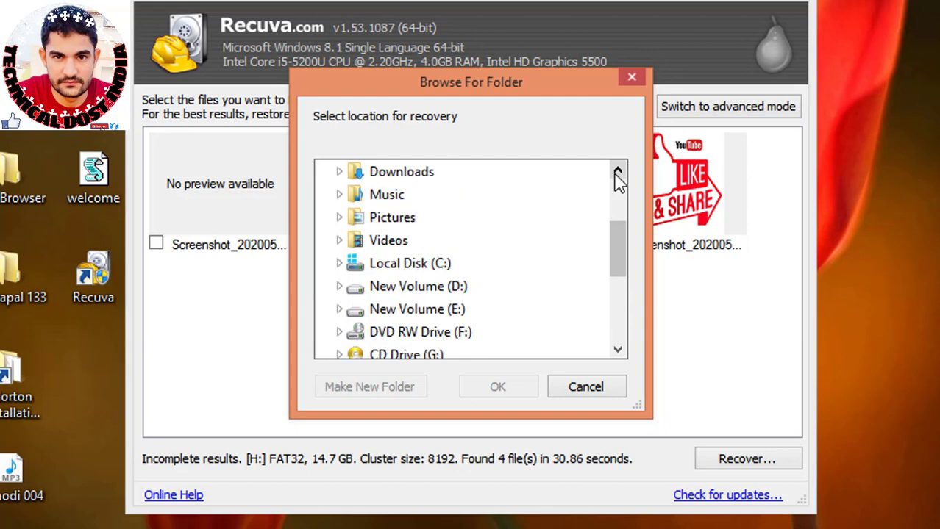
click(618, 350)
click(617, 350)
click(618, 350)
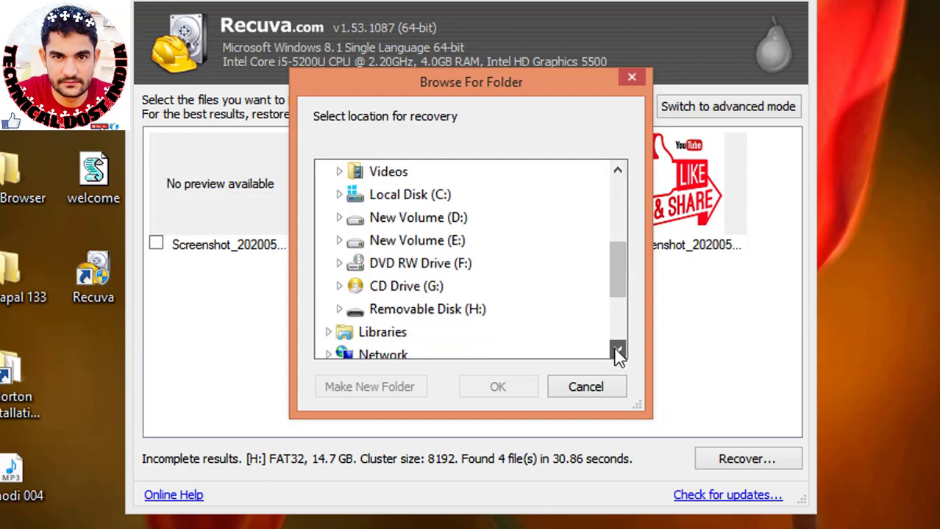
click(618, 350)
click(456, 287)
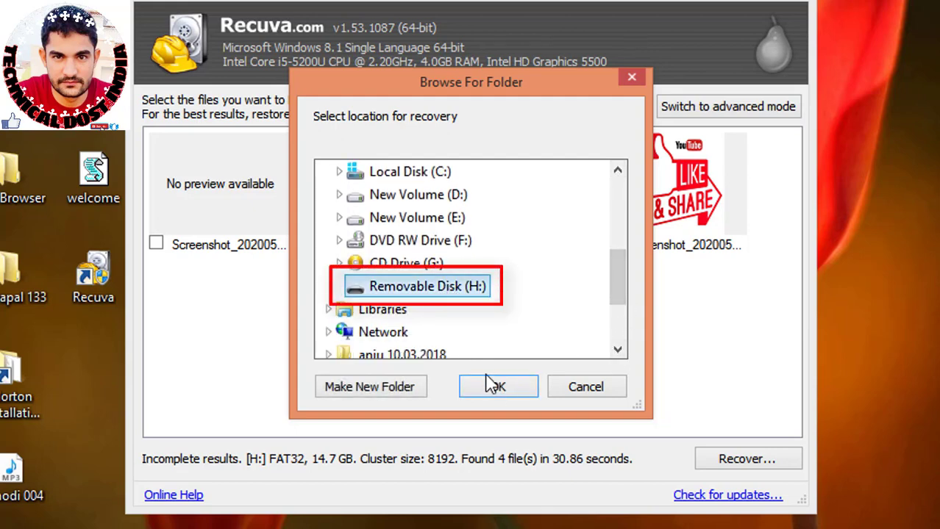
click(498, 388)
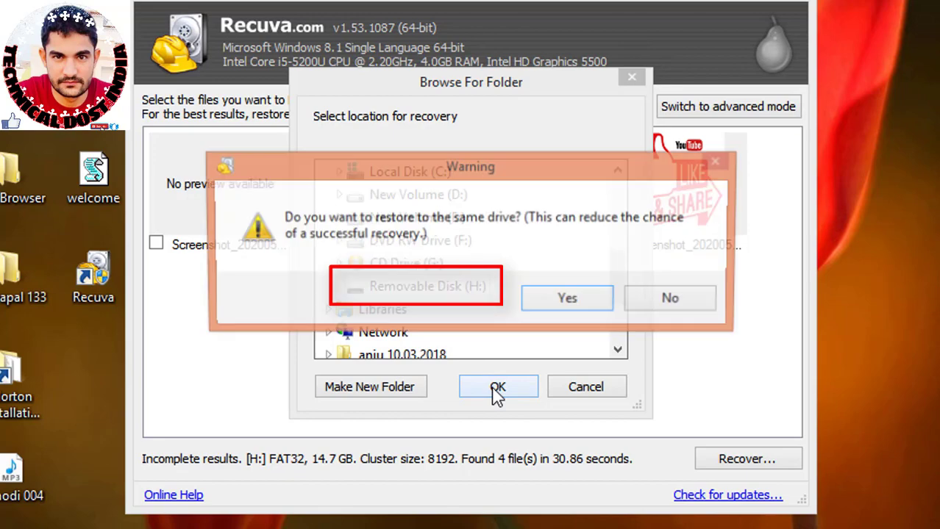
click(567, 307)
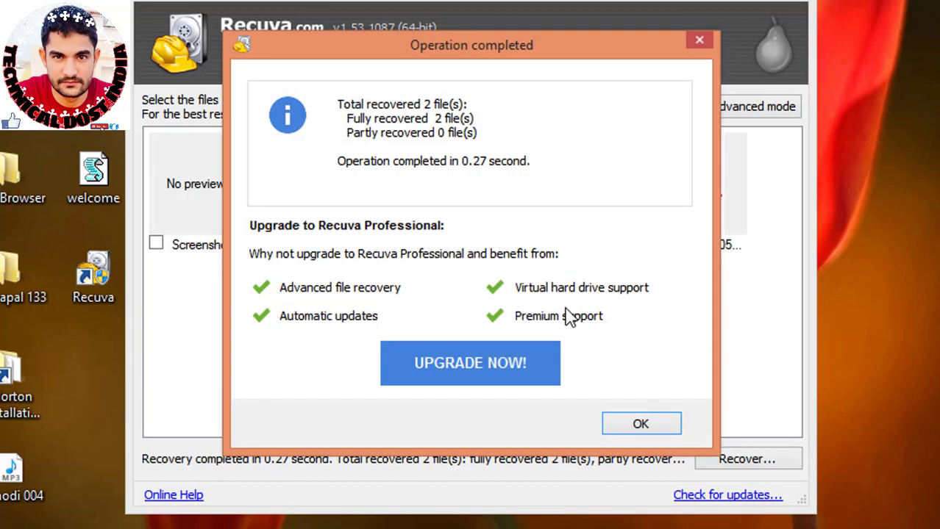
click(640, 423)
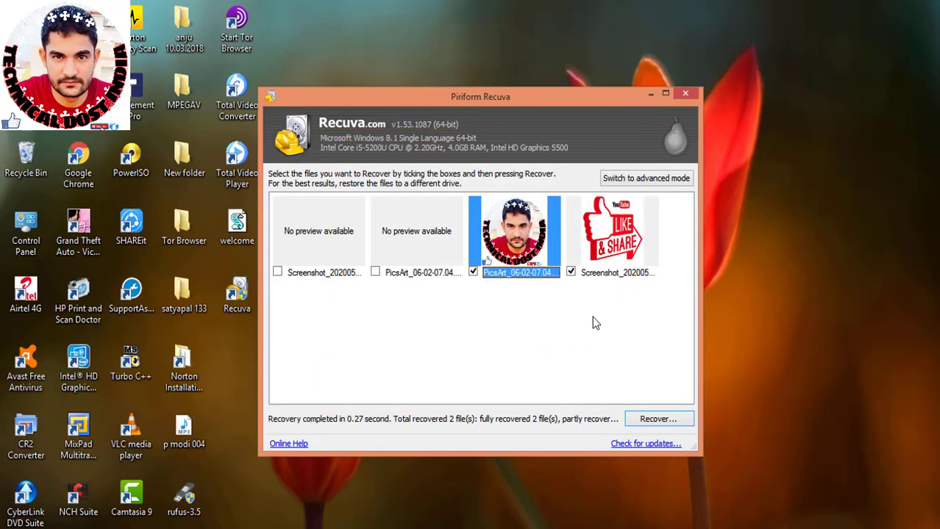
Step: Close Recuva and open Removable Disk (H:) in File Explorer to check for the recovered pictures
click(684, 93)
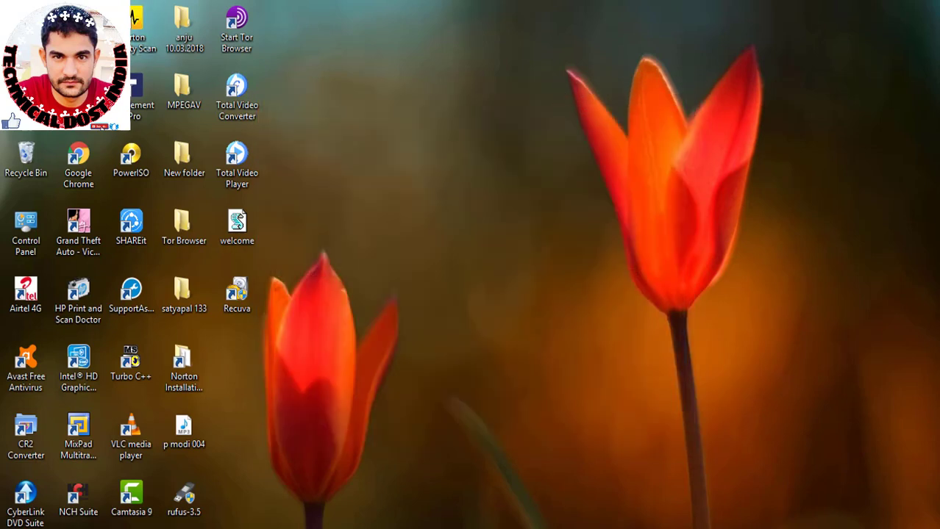
key(super+e)
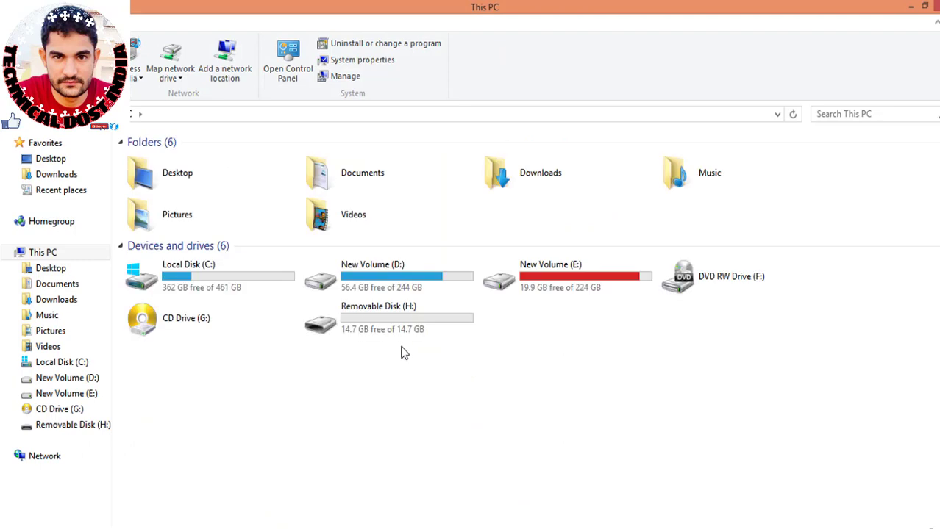
double_click(391, 332)
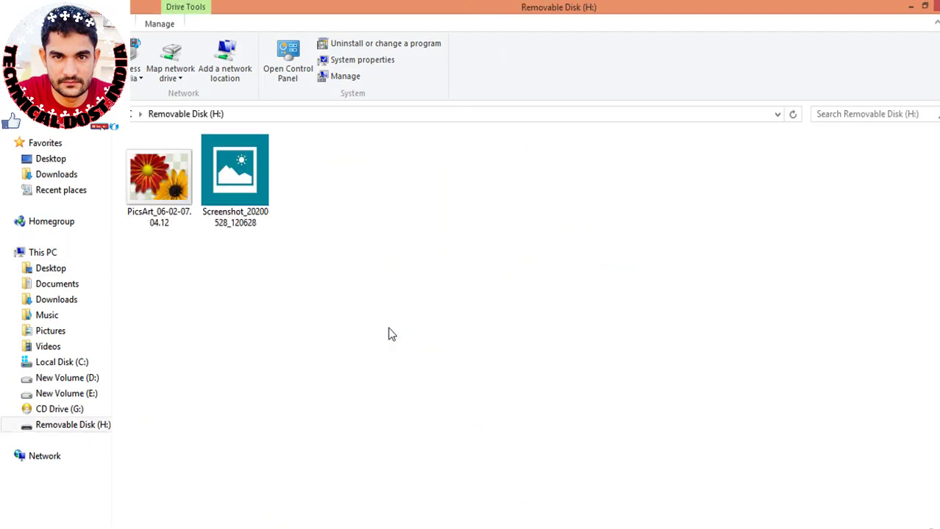